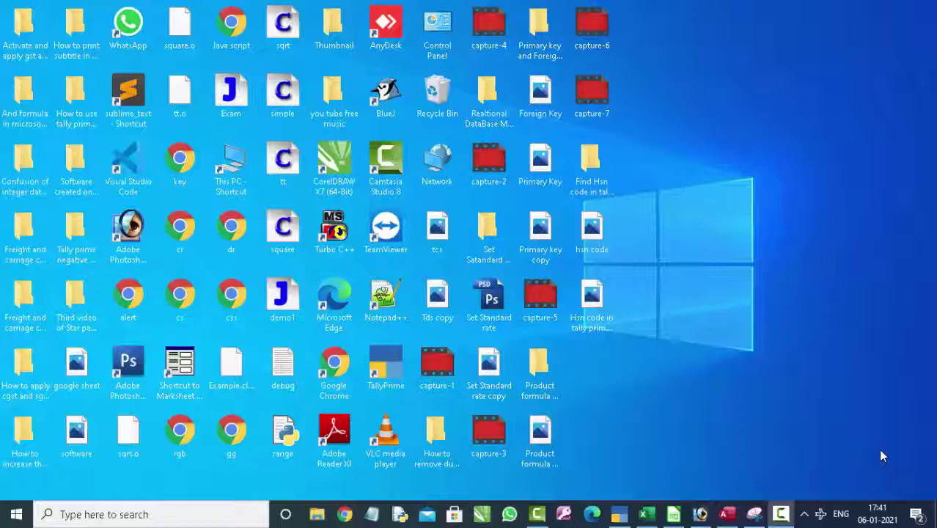
Refresh the desktop four times from its right-click menu
{"action": "right_click", "coordinate": [753, 80]}
{"action": "left_click", "coordinate": [785, 117]}
{"action": "right_click", "coordinate": [785, 115]}
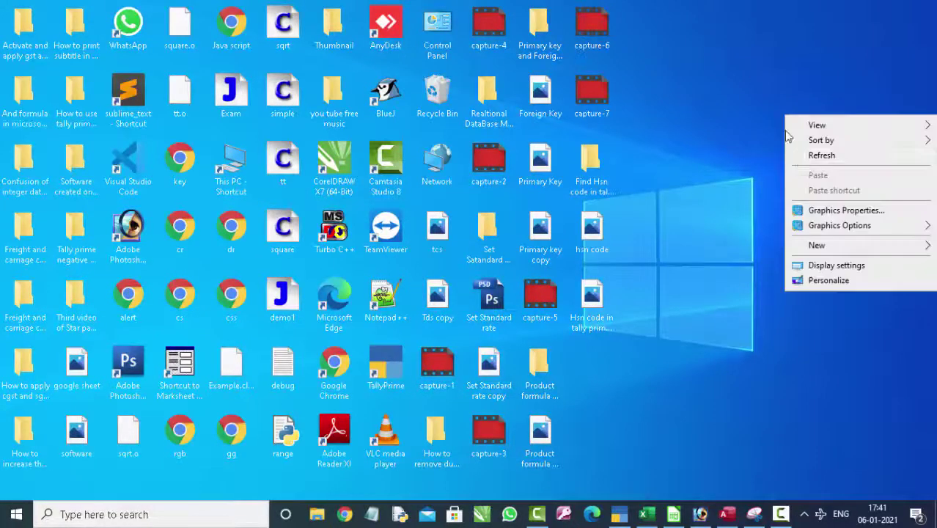
{"action": "left_click", "coordinate": [799, 160]}
{"action": "right_click", "coordinate": [735, 90]}
{"action": "left_click", "coordinate": [761, 131]}
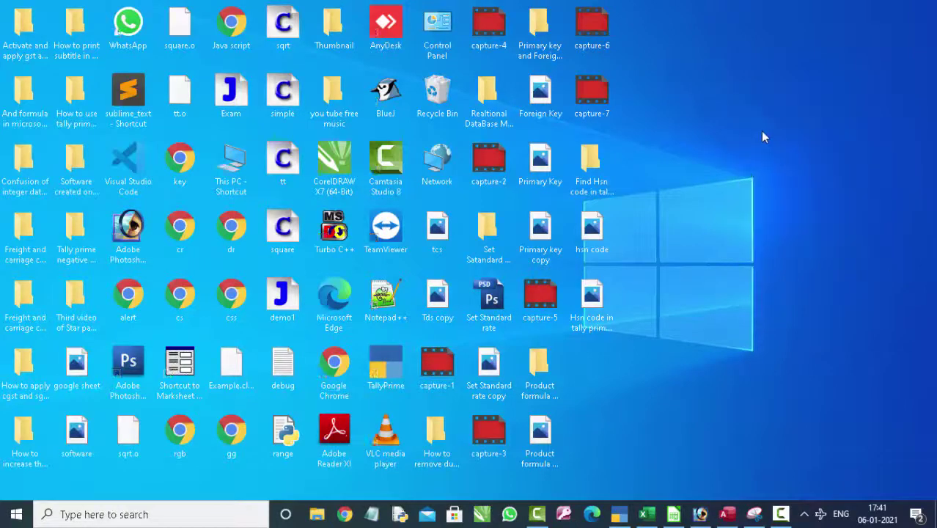
{"action": "right_click", "coordinate": [738, 103]}
{"action": "left_click", "coordinate": [761, 142]}
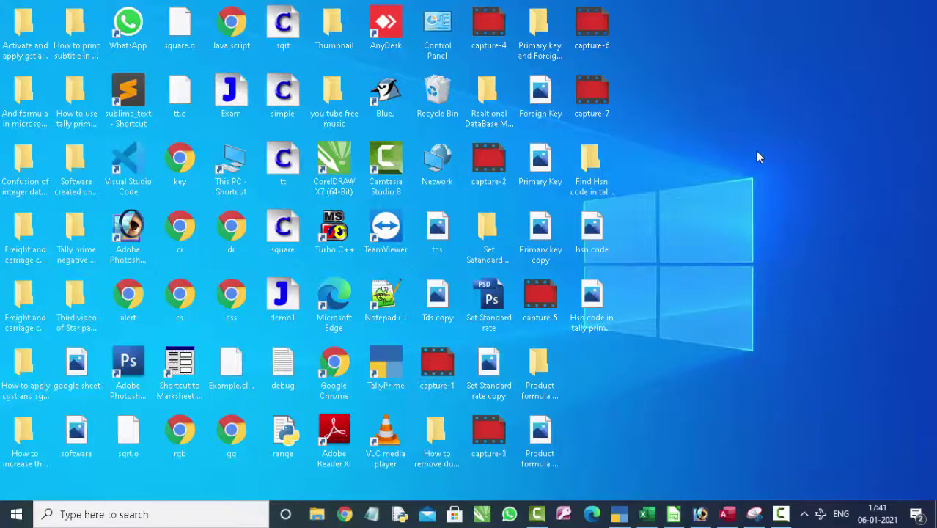
In Access, switch Query1 to Design View, widen the Registration number column, and run it again
{"action": "left_click", "coordinate": [726, 514]}
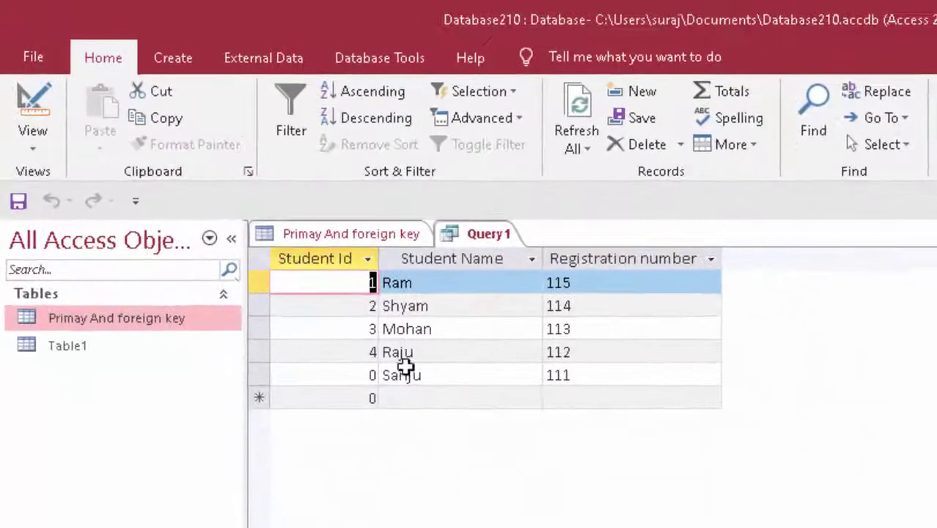
{"action": "left_click", "coordinate": [27, 127]}
{"action": "left_click", "coordinate": [66, 282]}
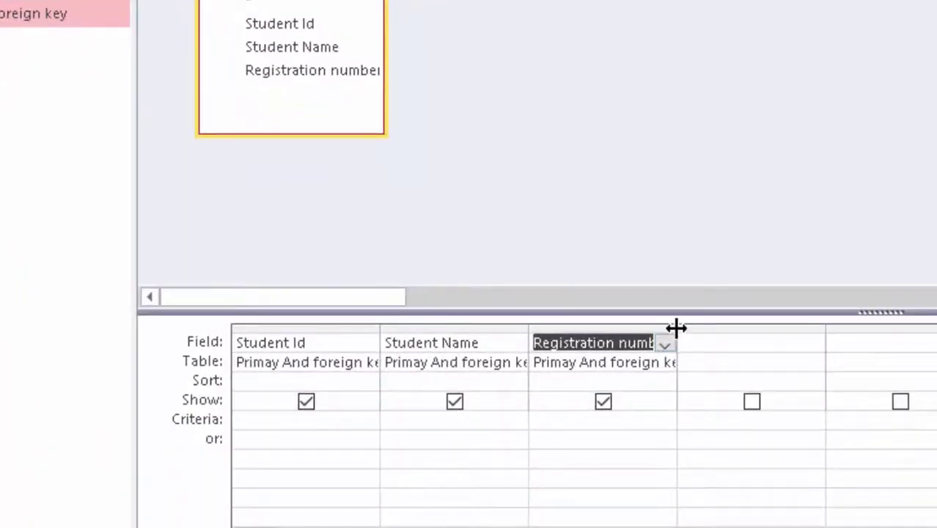
{"action": "left_click_drag", "start_coordinate": [676, 338], "coordinate": [722, 344]}
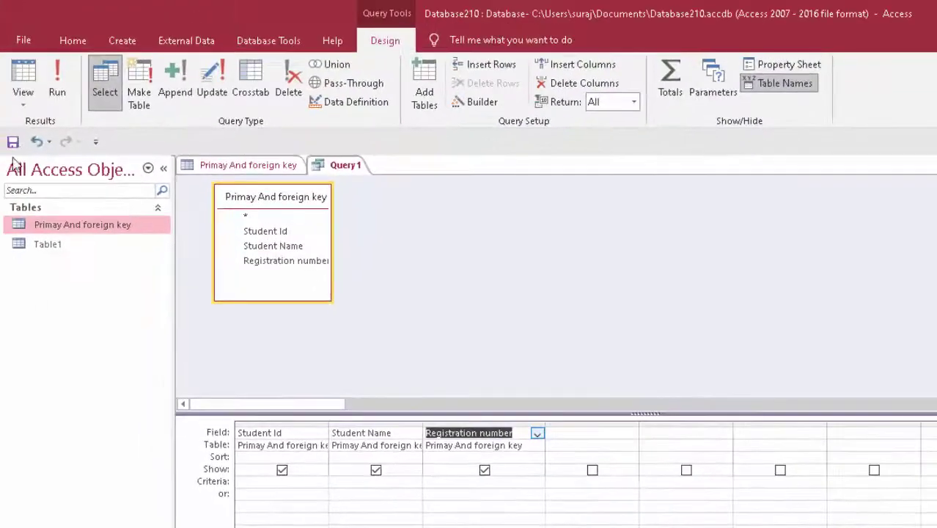
{"action": "left_click", "coordinate": [56, 77]}
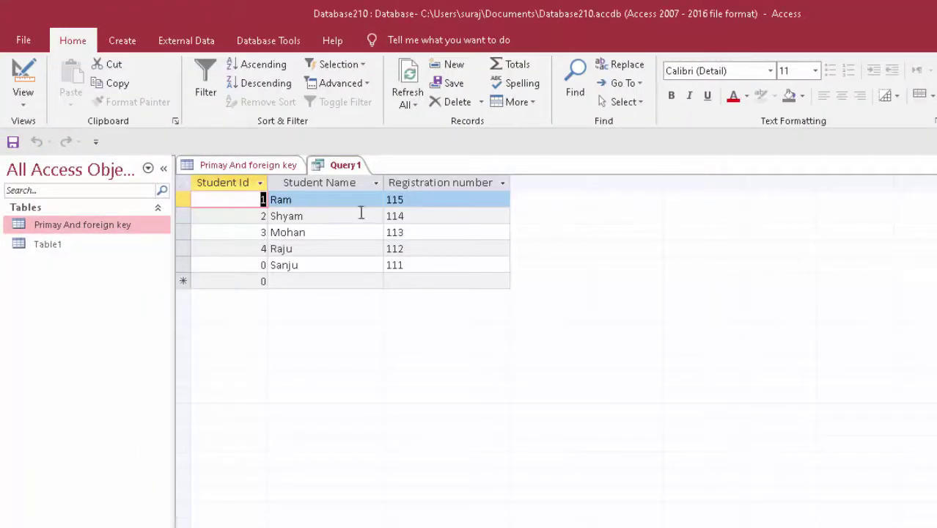
Sort Query1's records A to Z by Student Name after dismissing the syntax error
{"action": "double_click", "coordinate": [379, 189]}
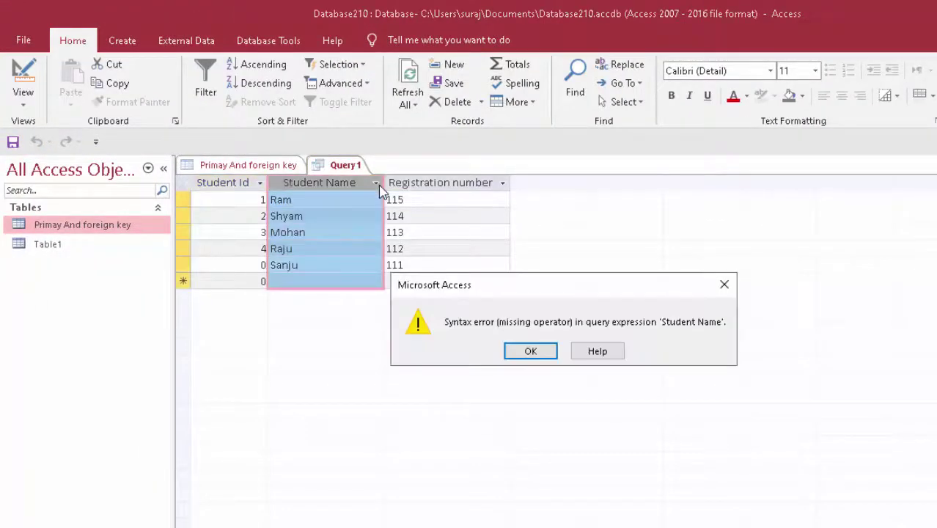
{"action": "left_click", "coordinate": [528, 349]}
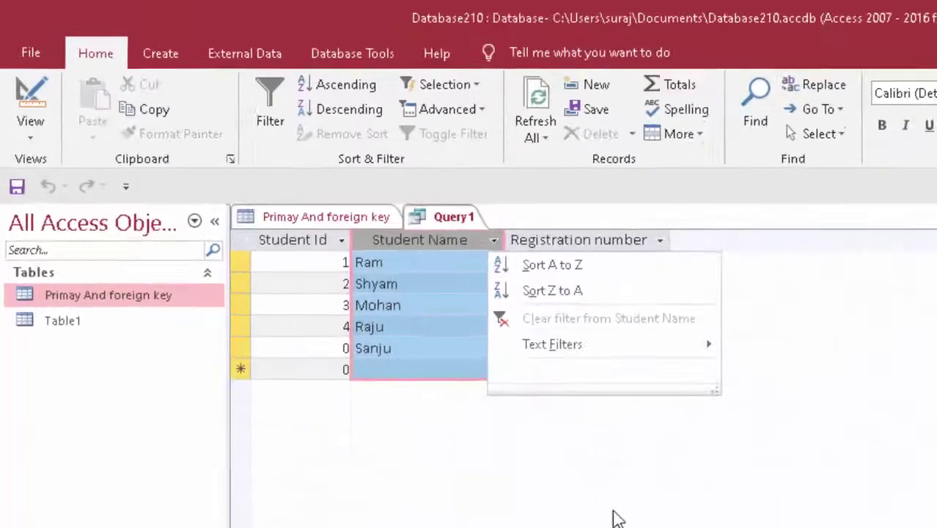
{"action": "left_click", "coordinate": [616, 519]}
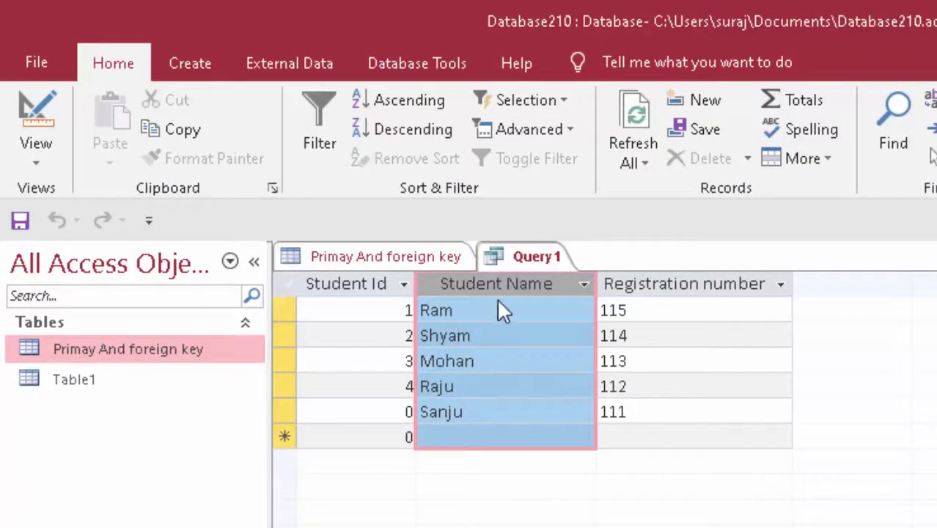
{"action": "left_click", "coordinate": [396, 110]}
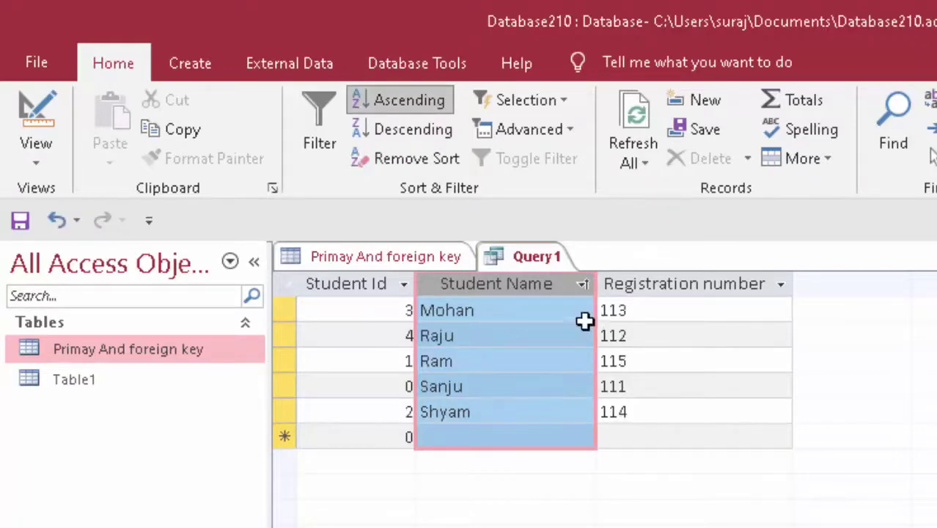
{"action": "left_click", "coordinate": [582, 284]}
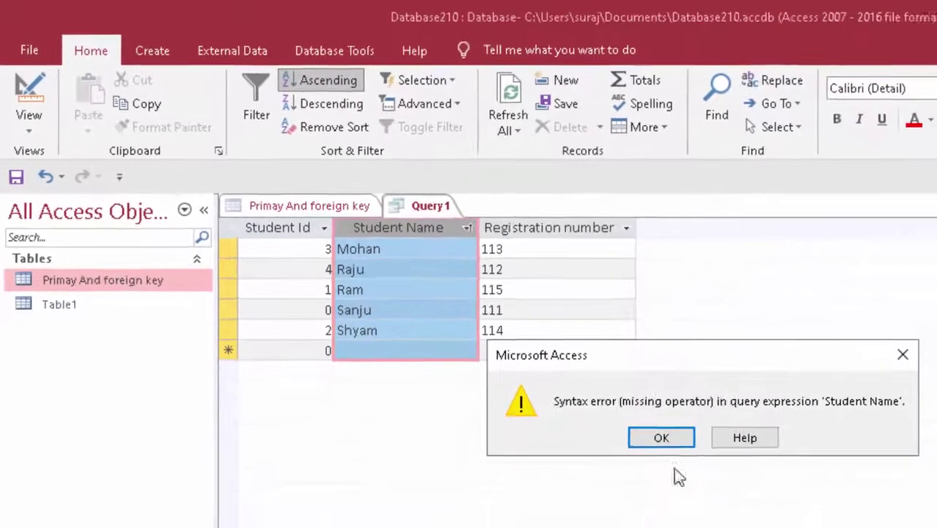
{"action": "left_click", "coordinate": [657, 429]}
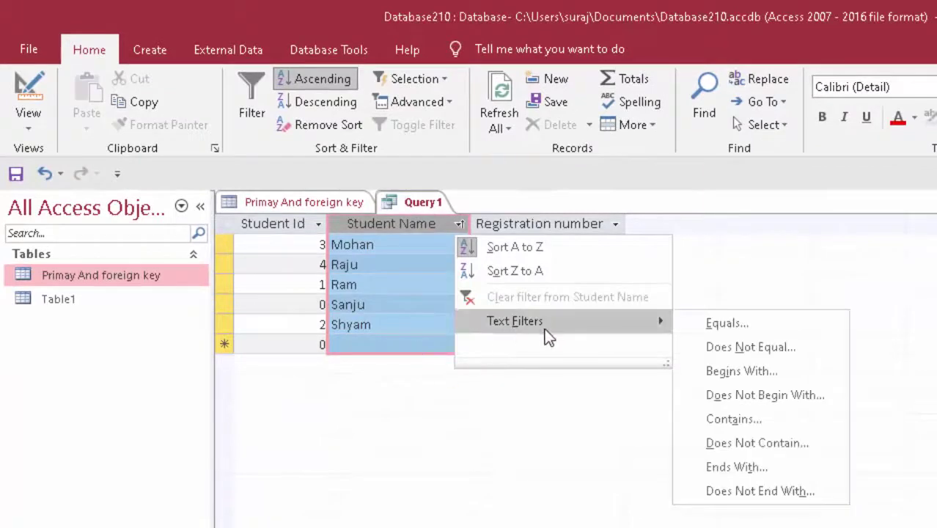
{"action": "mouse_move", "coordinate": [440, 271]}
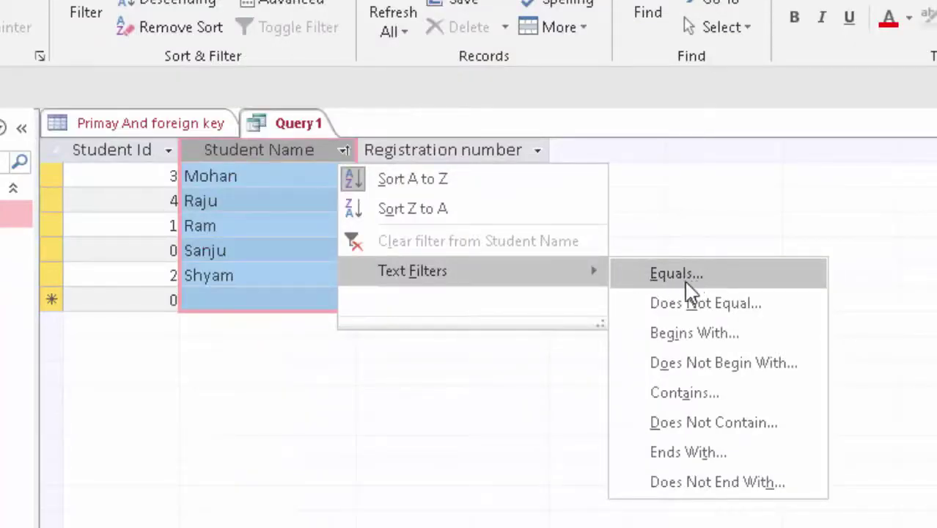
{"action": "left_click", "coordinate": [722, 286]}
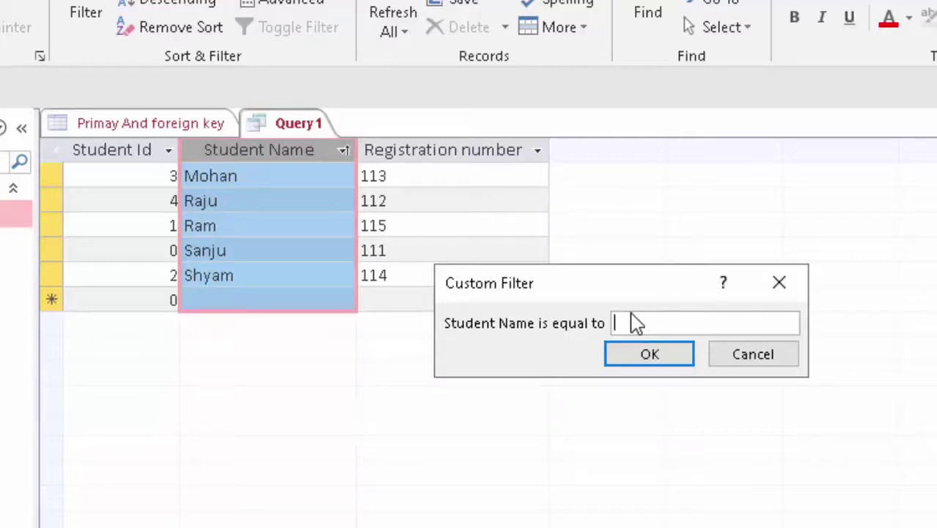
{"action": "type", "text": "S"}
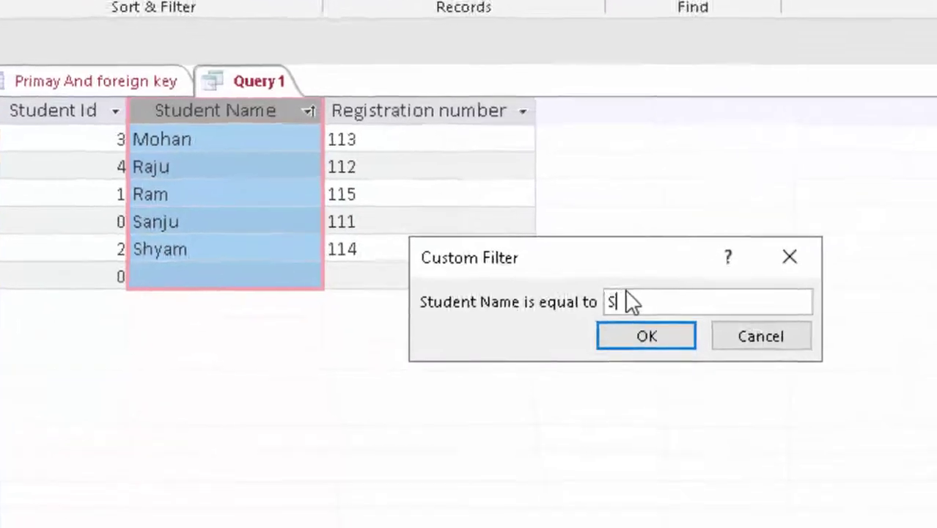
{"action": "type", "text": "hyam"}
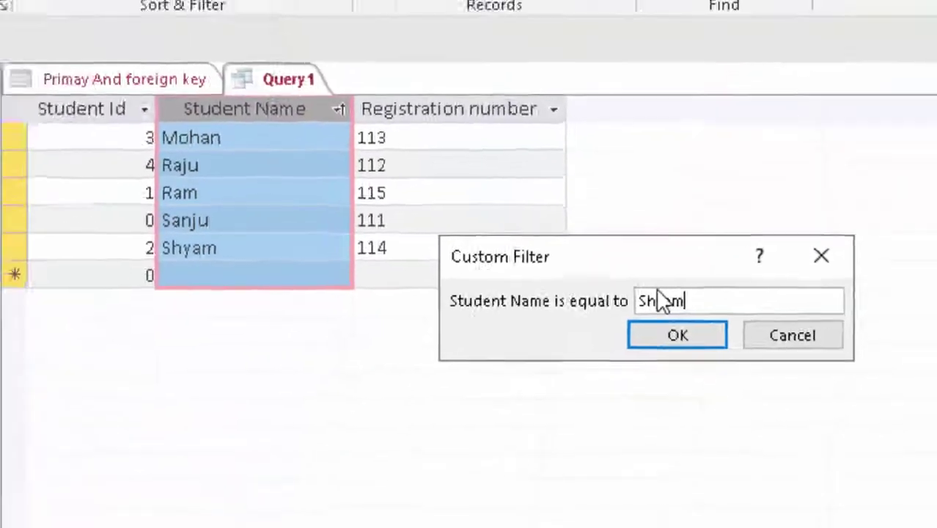
{"action": "left_click", "coordinate": [709, 391]}
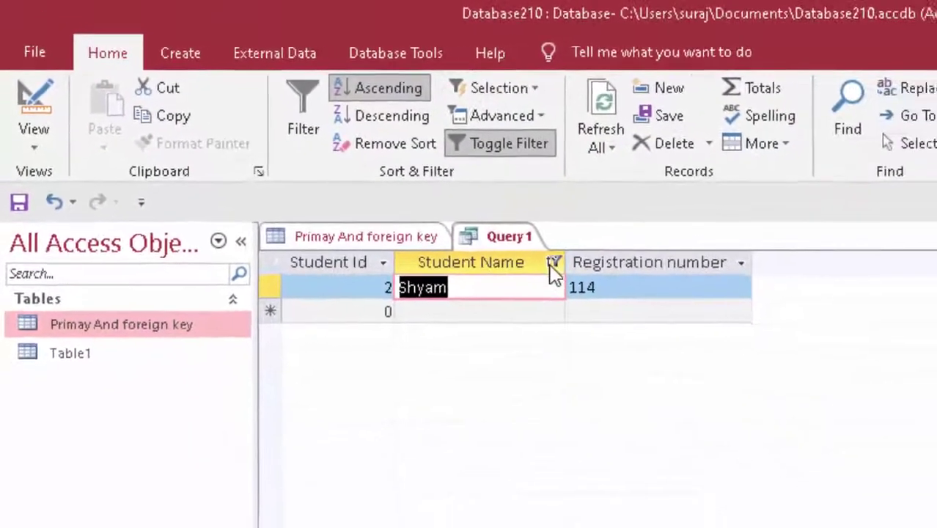
{"action": "left_click", "coordinate": [638, 300]}
{"action": "left_click", "coordinate": [637, 416]}
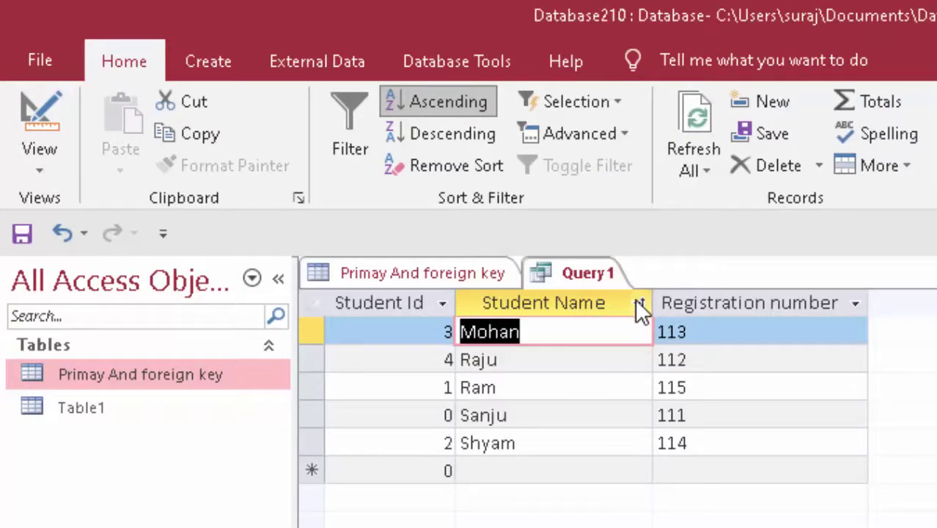
{"action": "left_click", "coordinate": [638, 302]}
{"action": "left_click", "coordinate": [663, 431]}
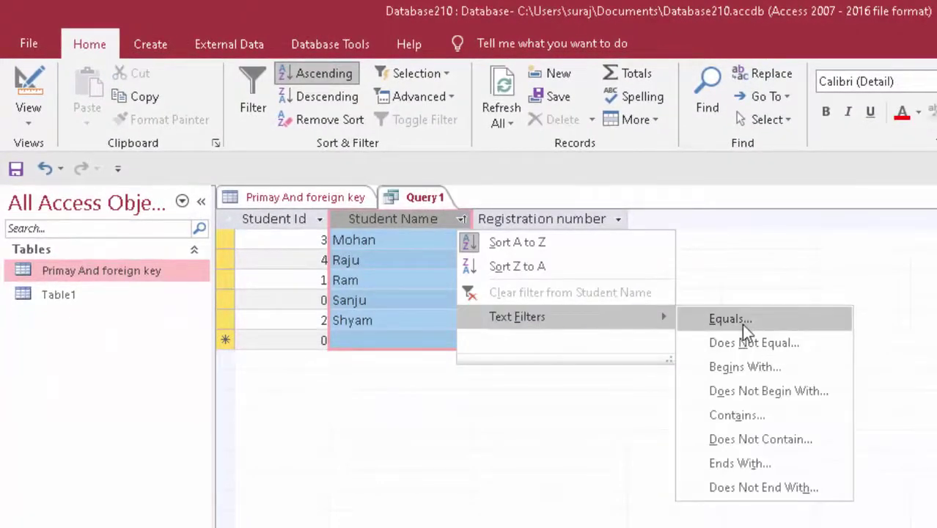
{"action": "left_click", "coordinate": [743, 322]}
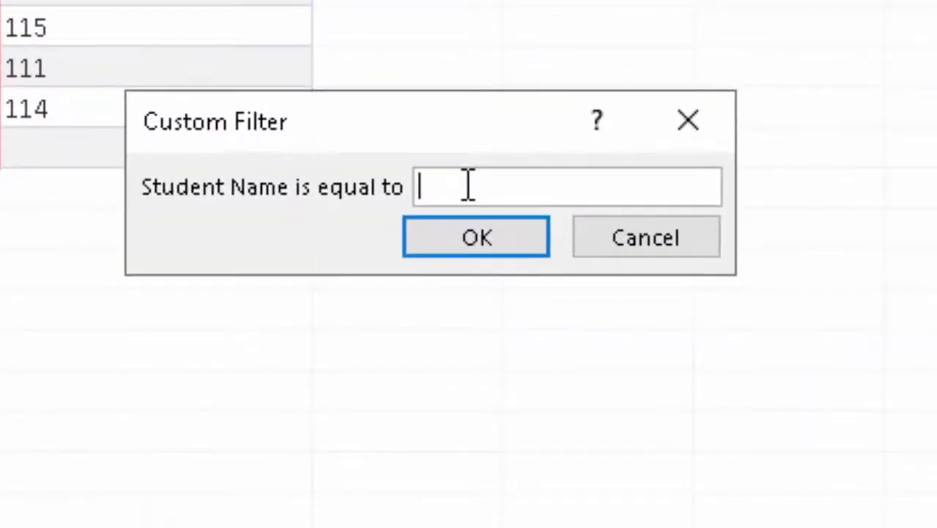
{"action": "type", "text": "Mohan"}
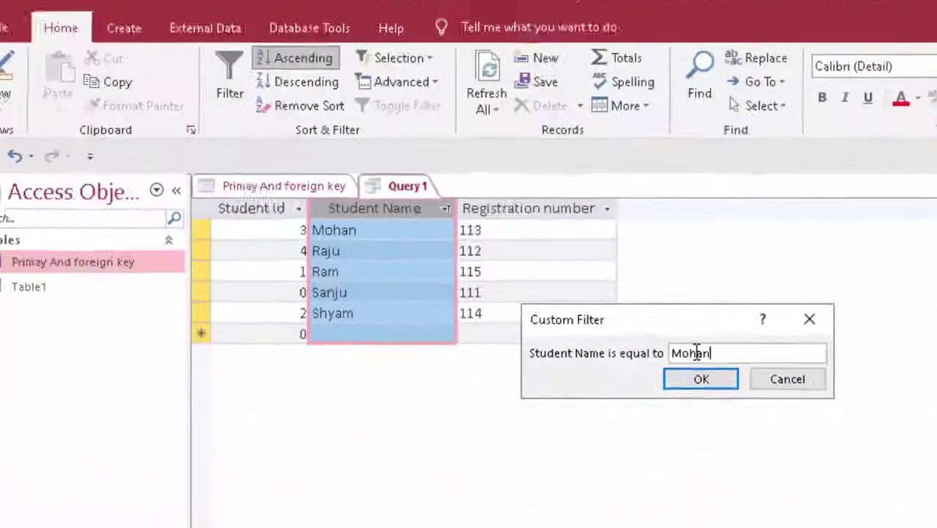
{"action": "key", "text": "Return"}
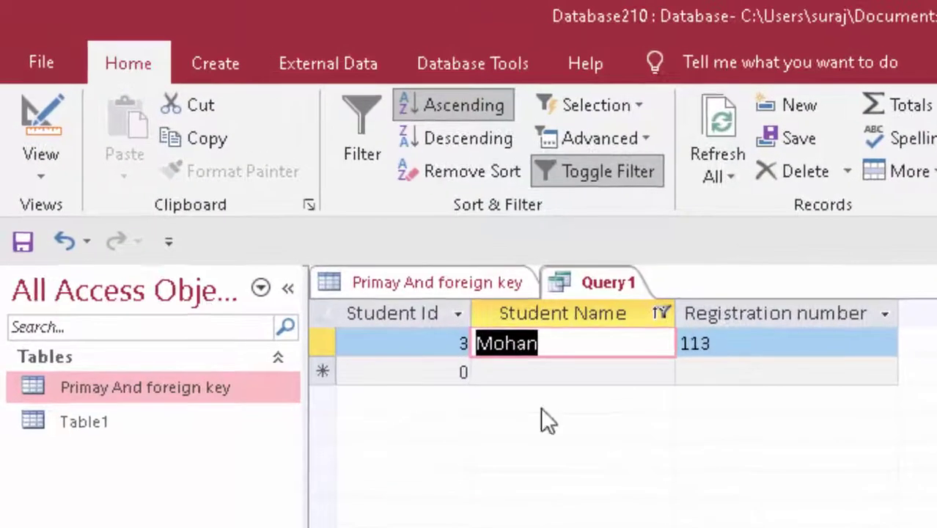
{"action": "left_click", "coordinate": [664, 314]}
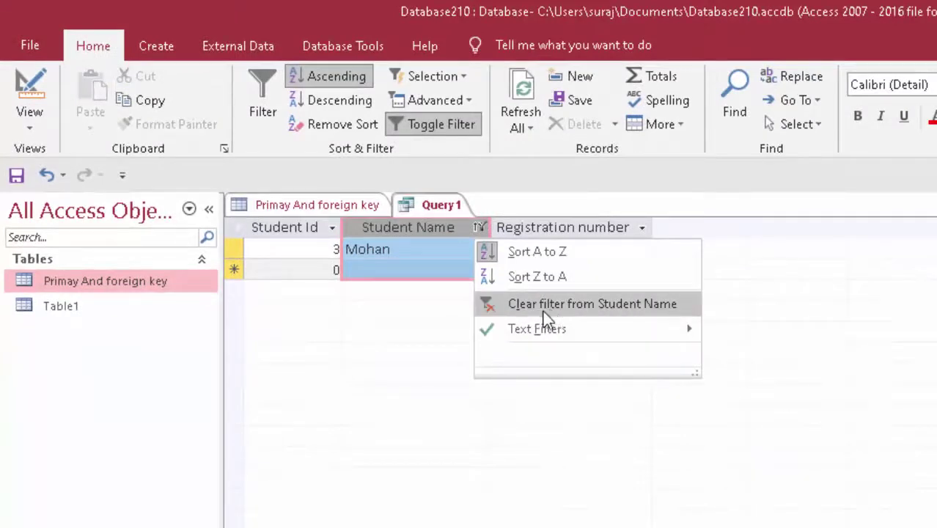
{"action": "left_click", "coordinate": [595, 308]}
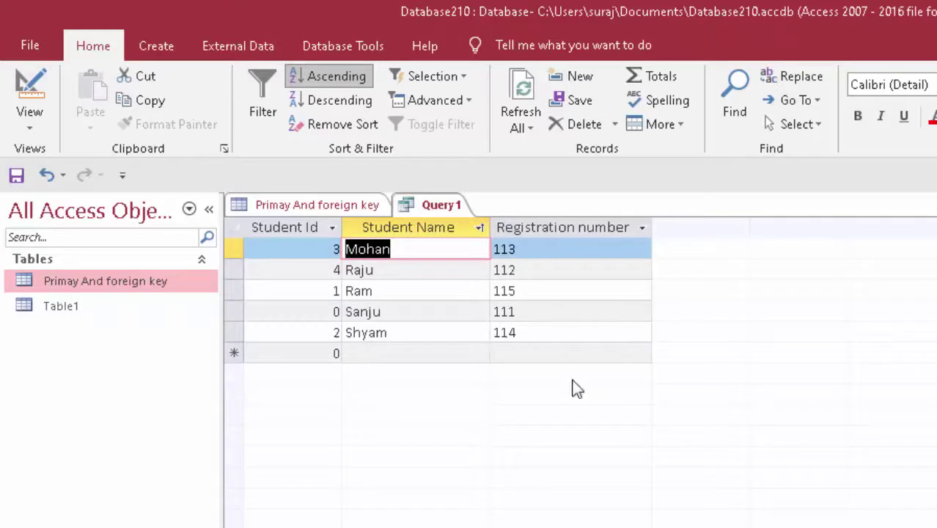
Apply a Does Not Equal 'Mohan' filter on Student Name, leaving Raju, Ram, Sanju and Shyam
{"action": "left_click", "coordinate": [479, 227]}
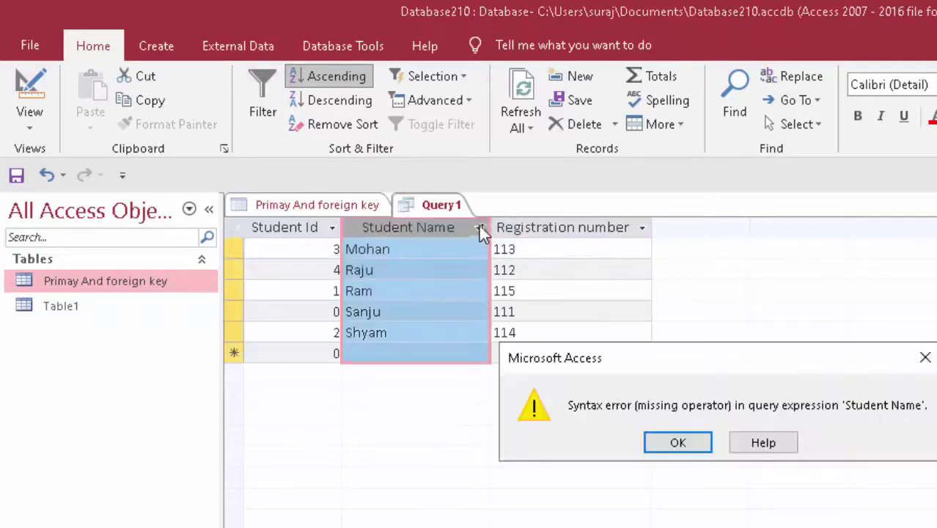
{"action": "left_click", "coordinate": [667, 440]}
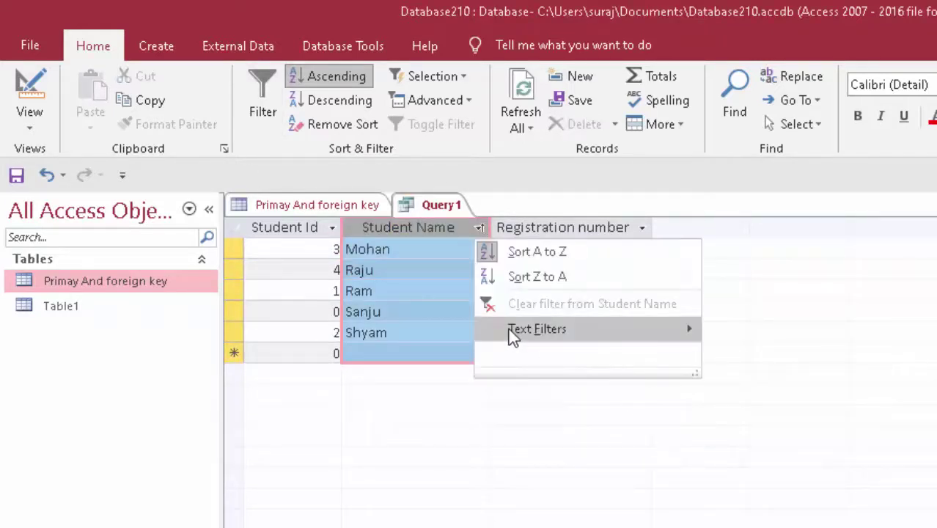
{"action": "mouse_move", "coordinate": [315, 188]}
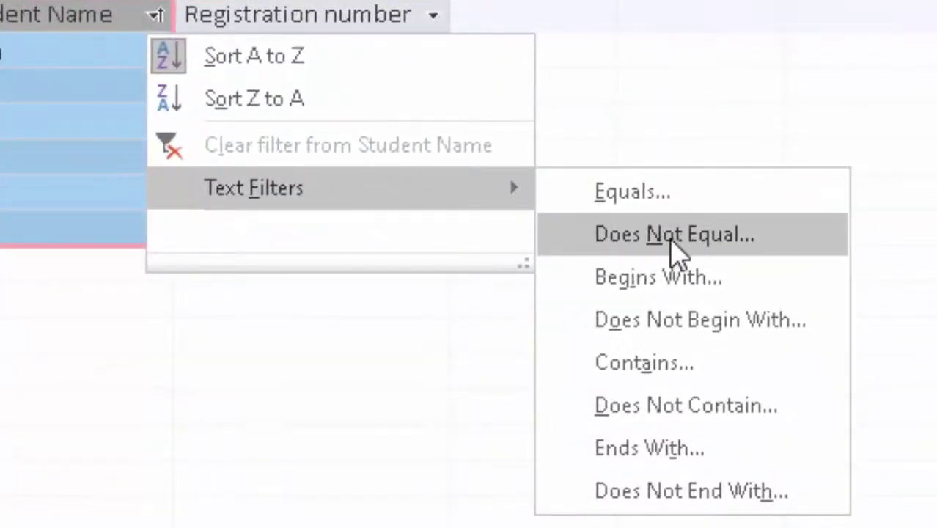
{"action": "left_click", "coordinate": [671, 242]}
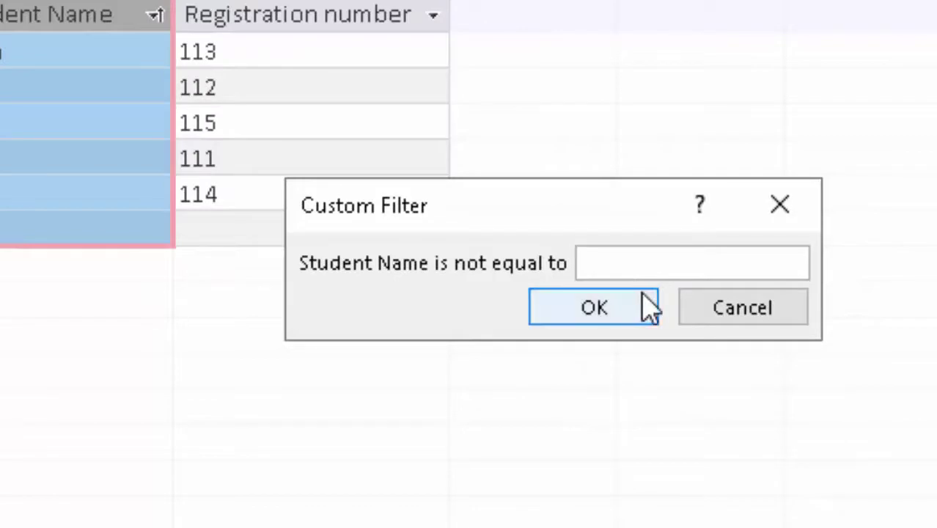
{"action": "type", "text": "M"}
{"action": "type", "text": "ohan"}
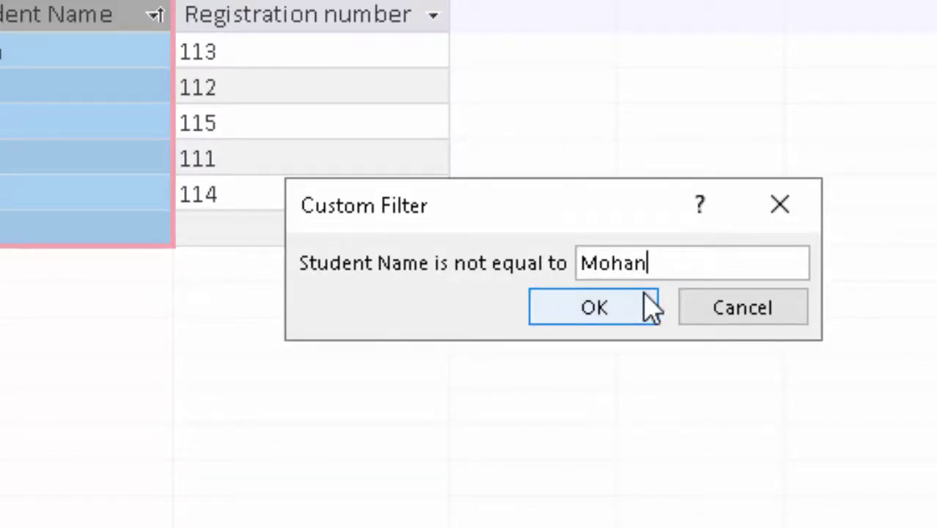
{"action": "left_click", "coordinate": [651, 308]}
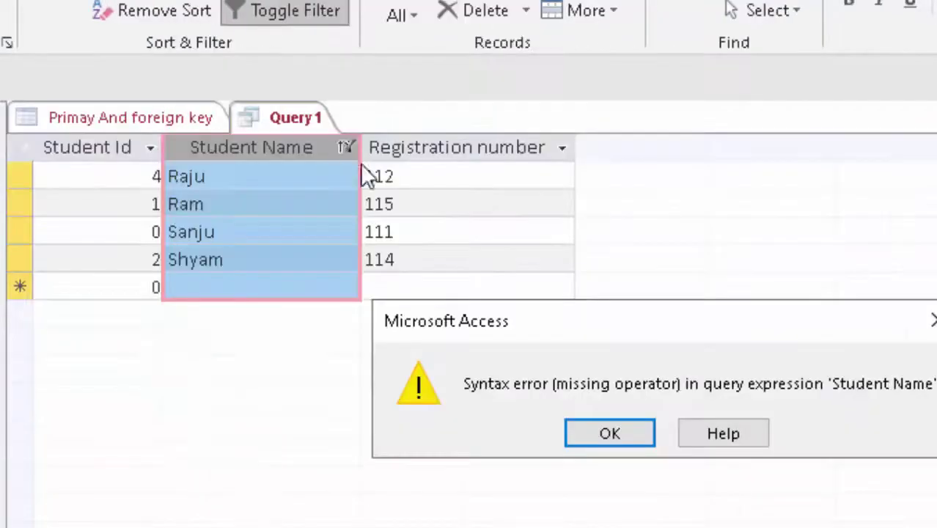
{"action": "left_click", "coordinate": [587, 435]}
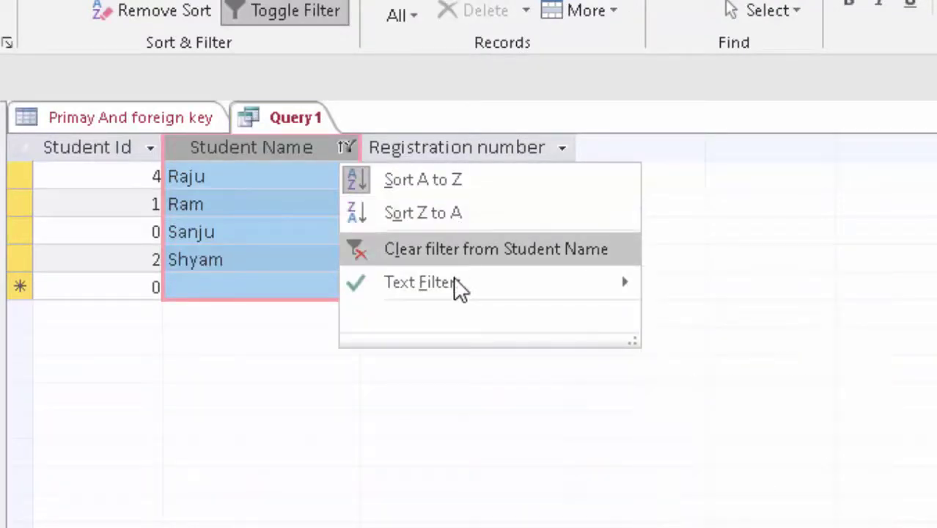
{"action": "mouse_move", "coordinate": [470, 282]}
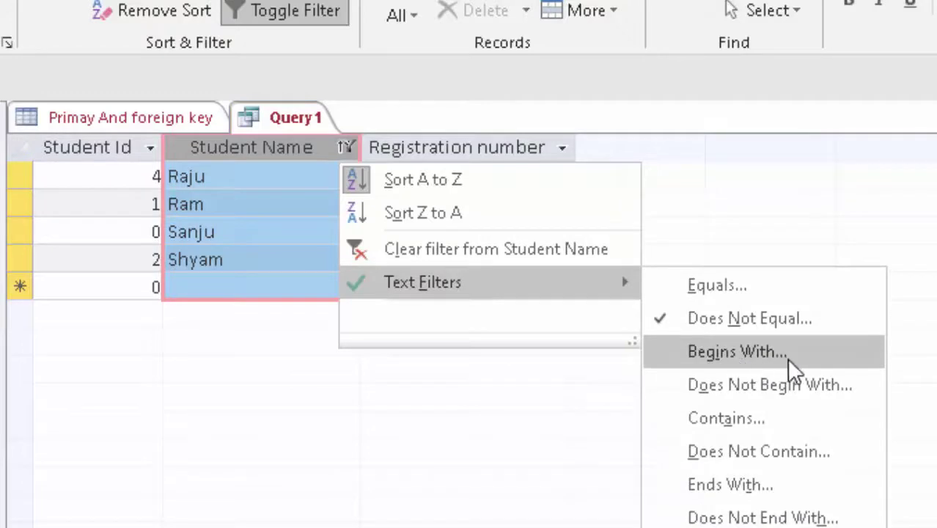
Apply a Begins With 'R' filter on Student Name, showing only Raju and Ram
{"action": "left_click", "coordinate": [780, 353]}
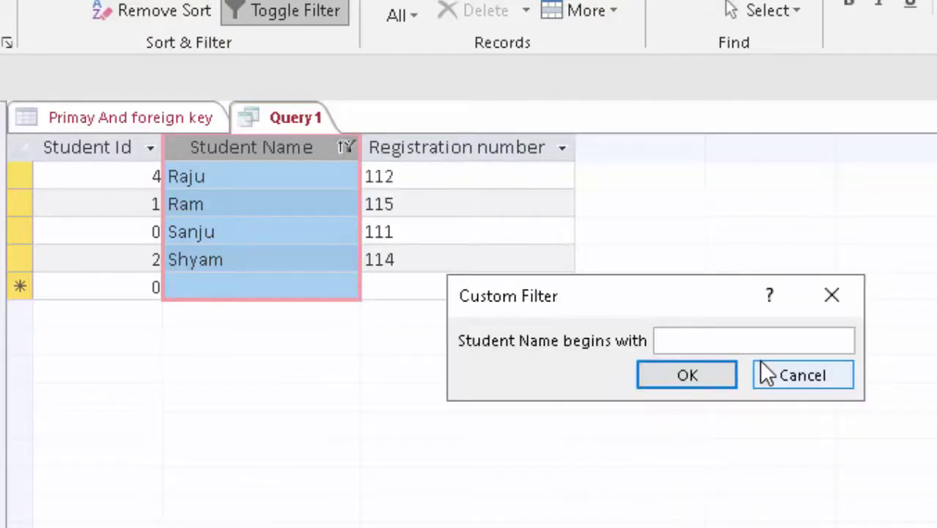
{"action": "type", "text": "R"}
{"action": "key", "text": "Return"}
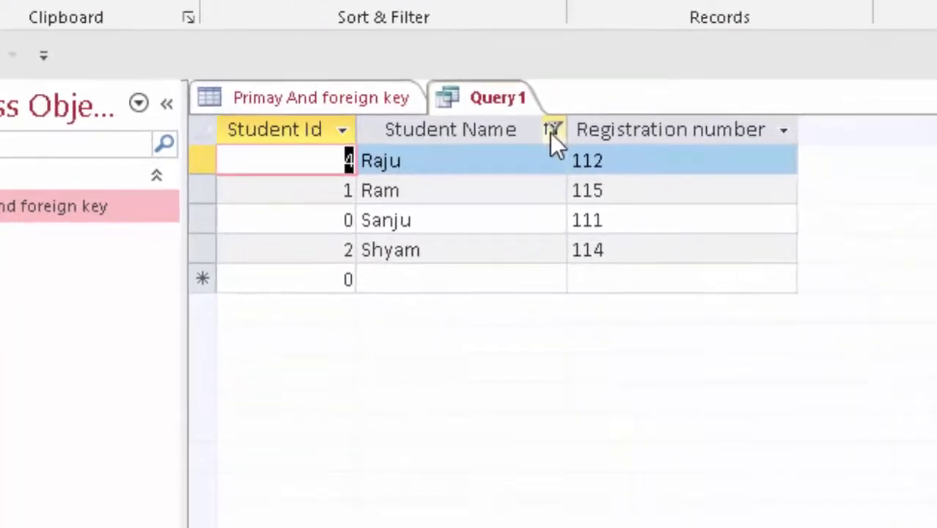
{"action": "left_click", "coordinate": [622, 145]}
Apply a Does Not Begin With 'S' filter on Student Name
{"action": "left_click", "coordinate": [588, 308]}
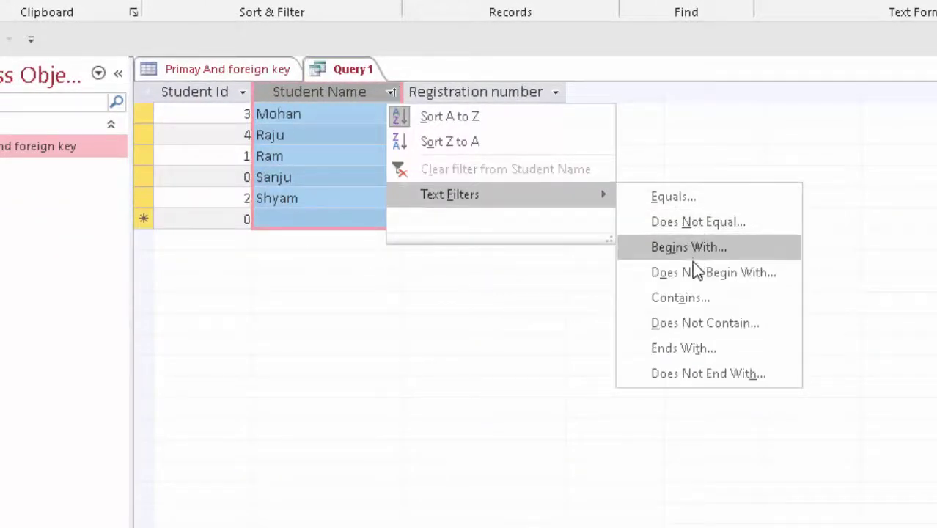
{"action": "left_click", "coordinate": [705, 277]}
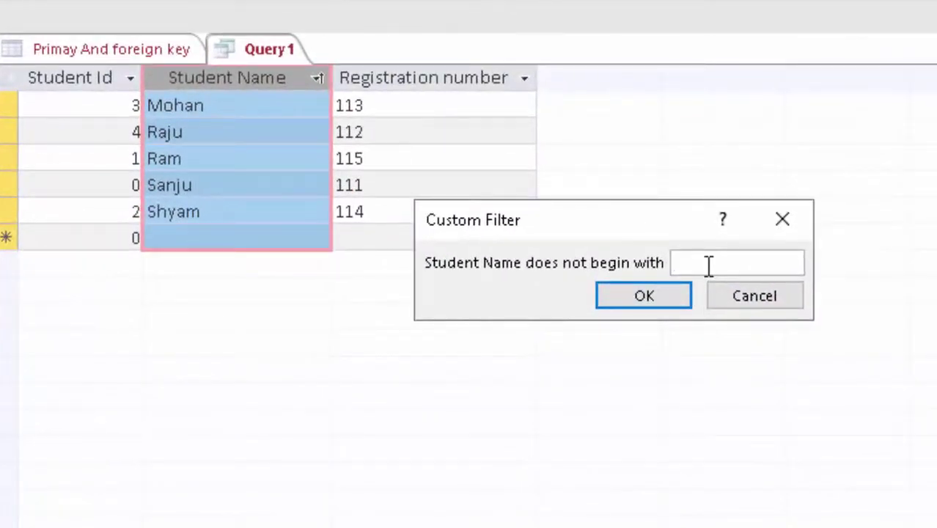
{"action": "type", "text": "S"}
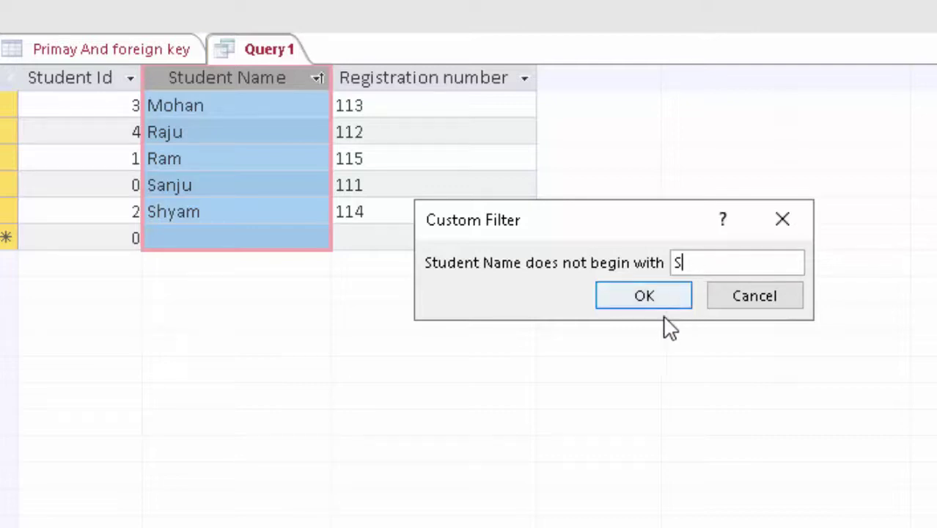
{"action": "left_click", "coordinate": [632, 291]}
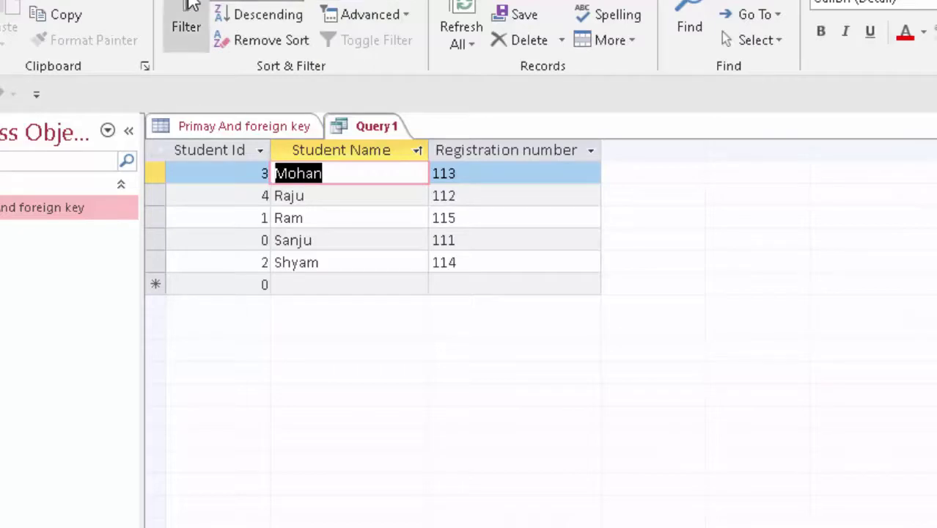
{"action": "left_click", "coordinate": [419, 151]}
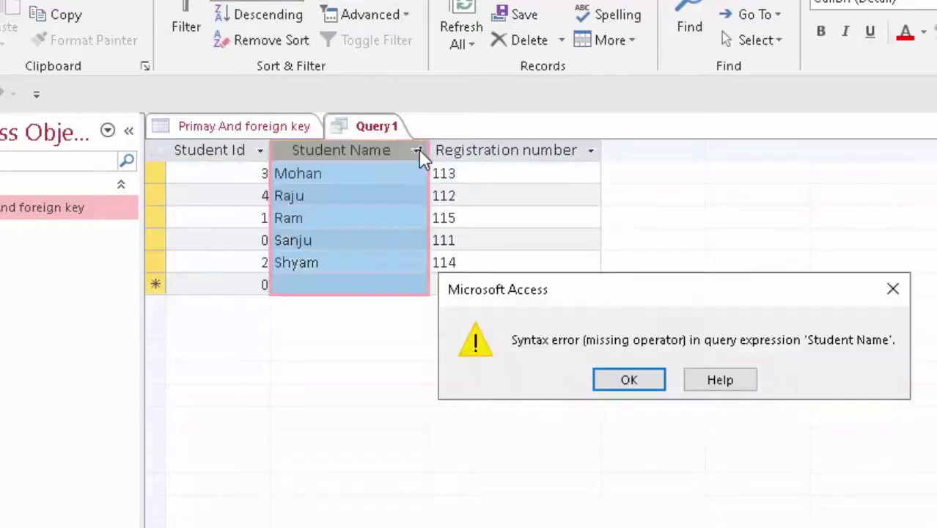
Apply a Contains 'U' filter on Student Name, leaving Raju and Sanju
{"action": "left_click", "coordinate": [638, 389]}
{"action": "mouse_move", "coordinate": [352, 184]}
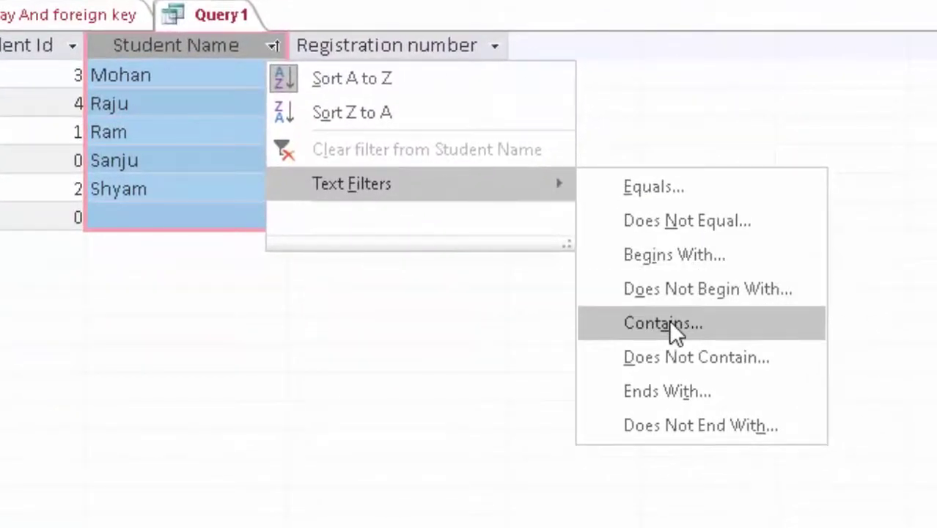
{"action": "left_click", "coordinate": [666, 330]}
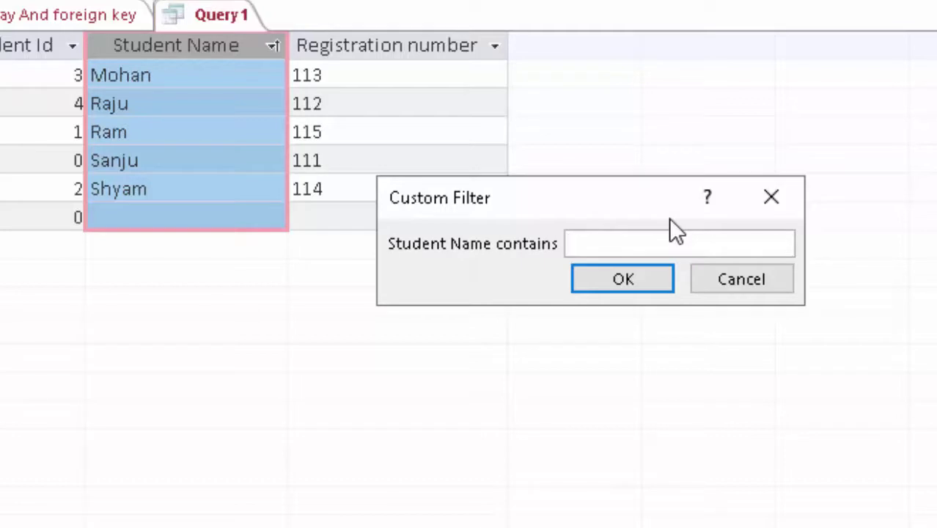
{"action": "type", "text": "U"}
{"action": "left_click", "coordinate": [651, 286]}
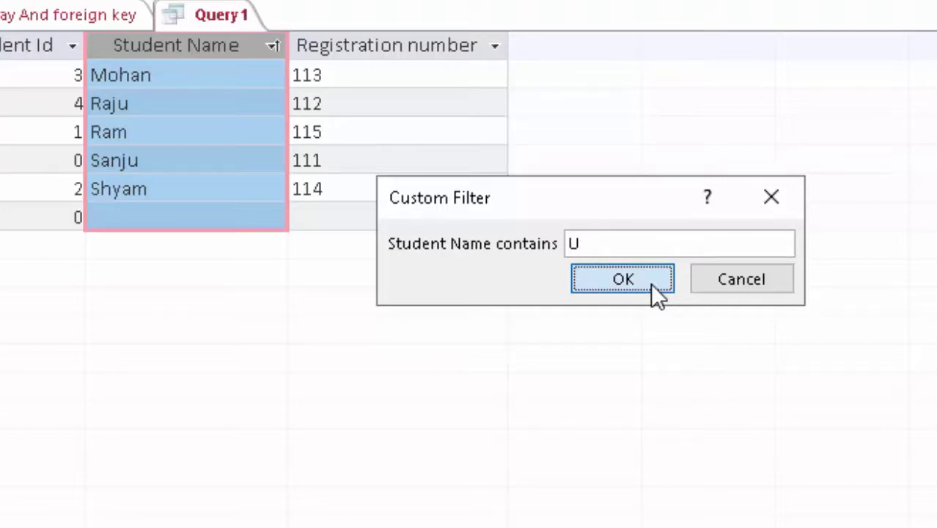
{"action": "left_click", "coordinate": [654, 294]}
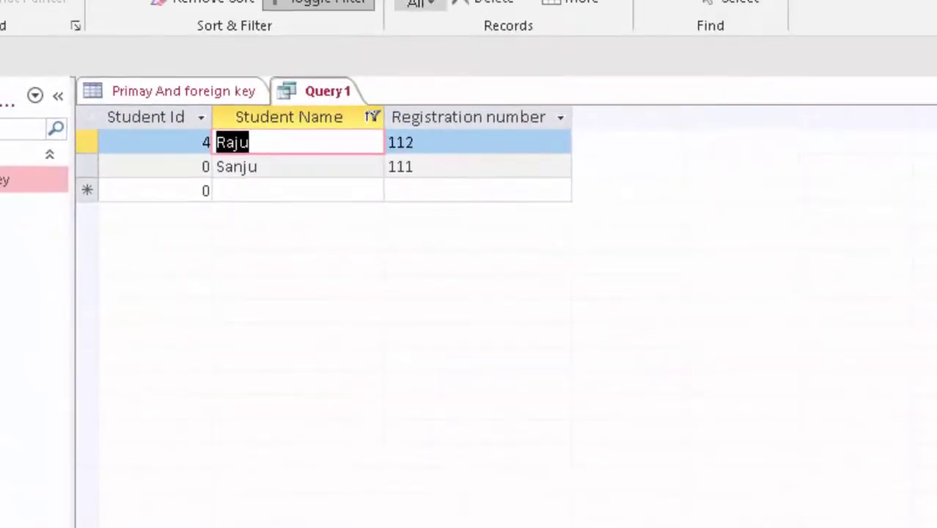
{"action": "left_click", "coordinate": [206, 142]}
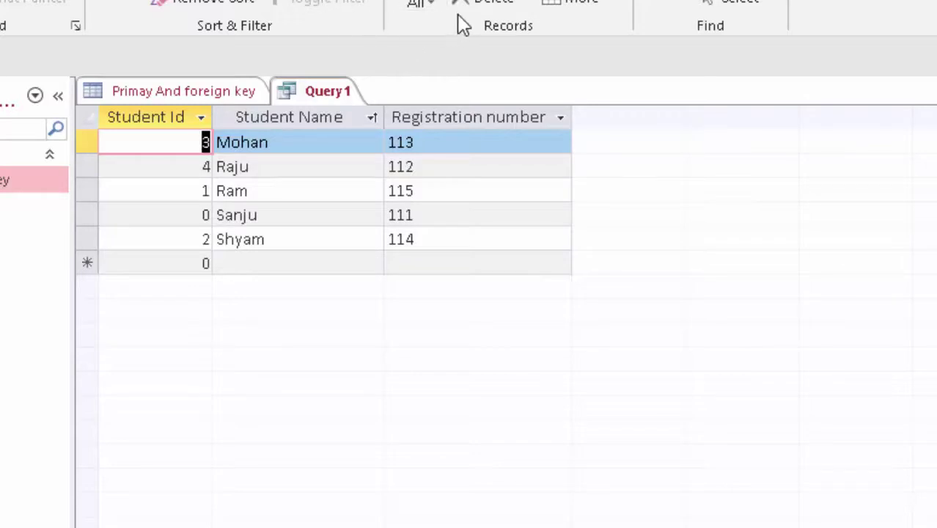
Apply a Does Not Contain 'O' filter on Student Name, hiding Mohan
{"action": "left_click", "coordinate": [372, 119]}
{"action": "left_click", "coordinate": [633, 374]}
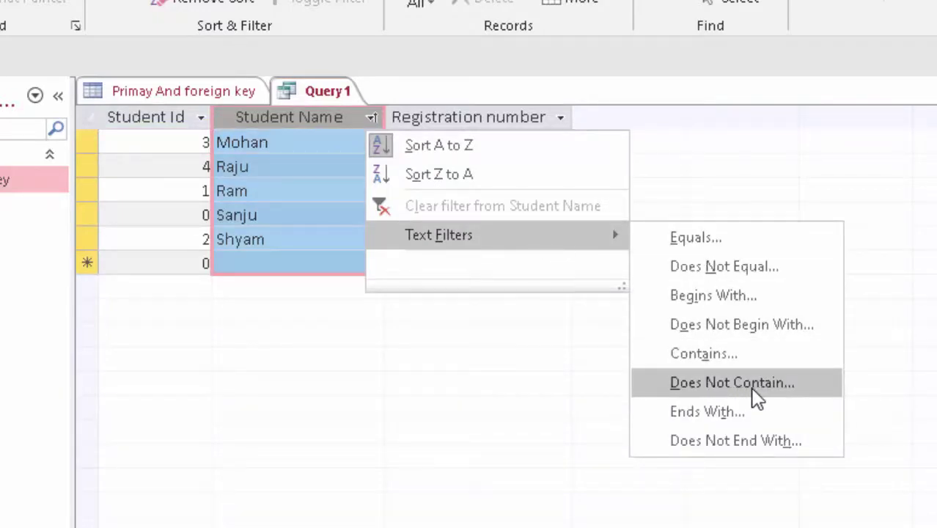
{"action": "left_click", "coordinate": [757, 399]}
{"action": "type", "text": "O"}
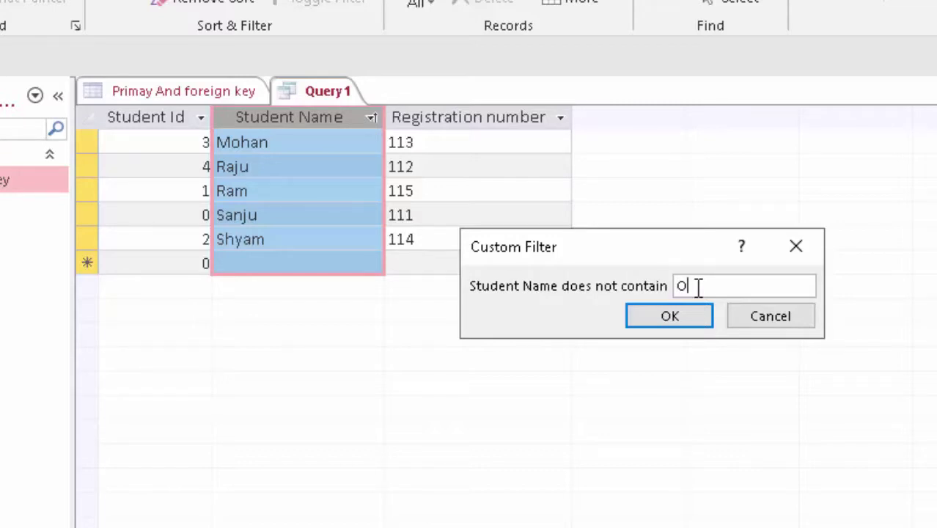
{"action": "key", "text": "Return"}
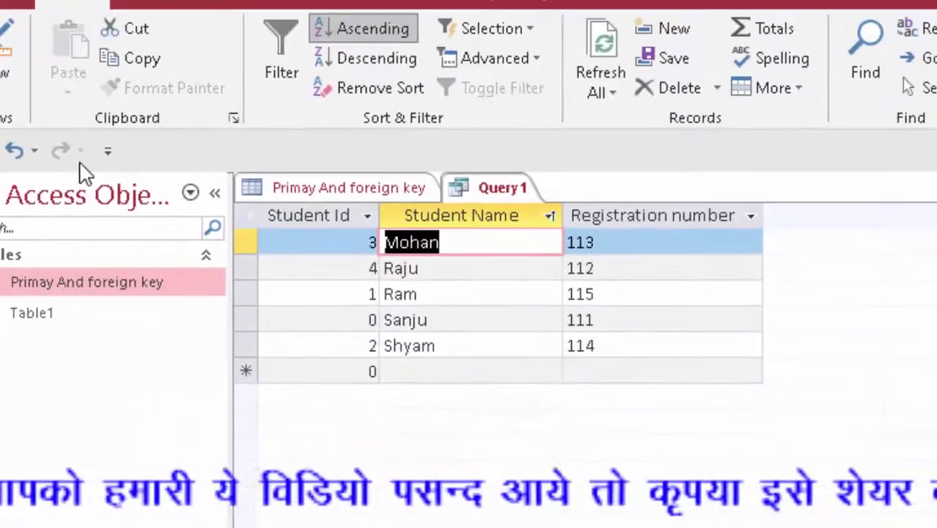
Apply an Ends With 'N' filter on Student Name, leaving only Mohan, then remove it
{"action": "left_click", "coordinate": [537, 220]}
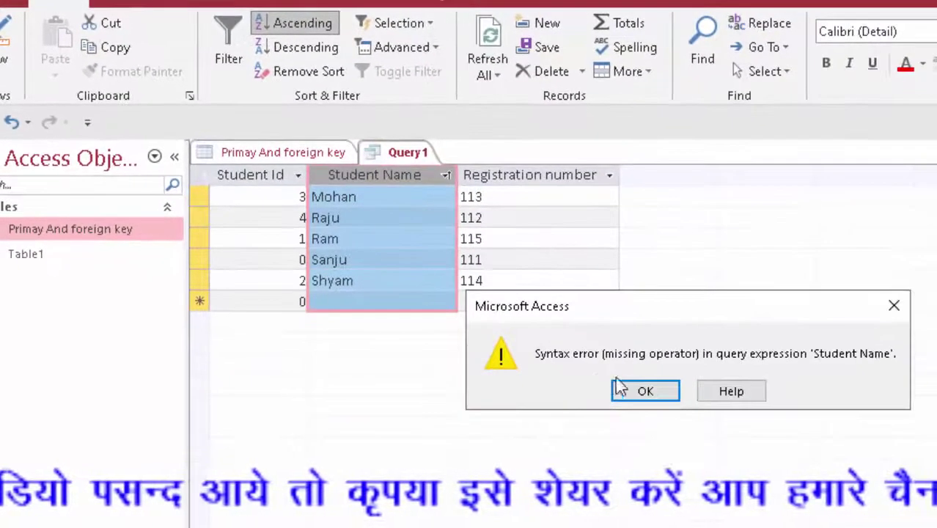
{"action": "left_click", "coordinate": [620, 388]}
{"action": "mouse_move", "coordinate": [504, 277]}
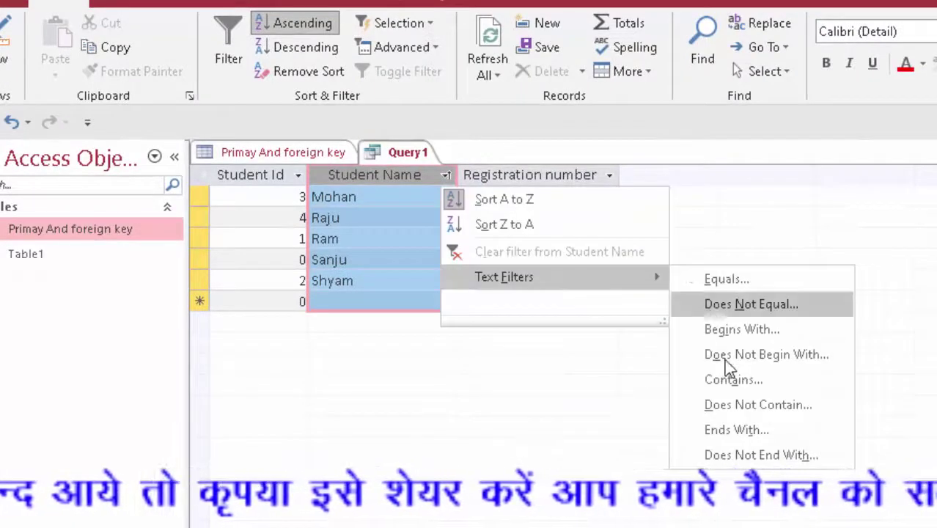
{"action": "left_click", "coordinate": [739, 431]}
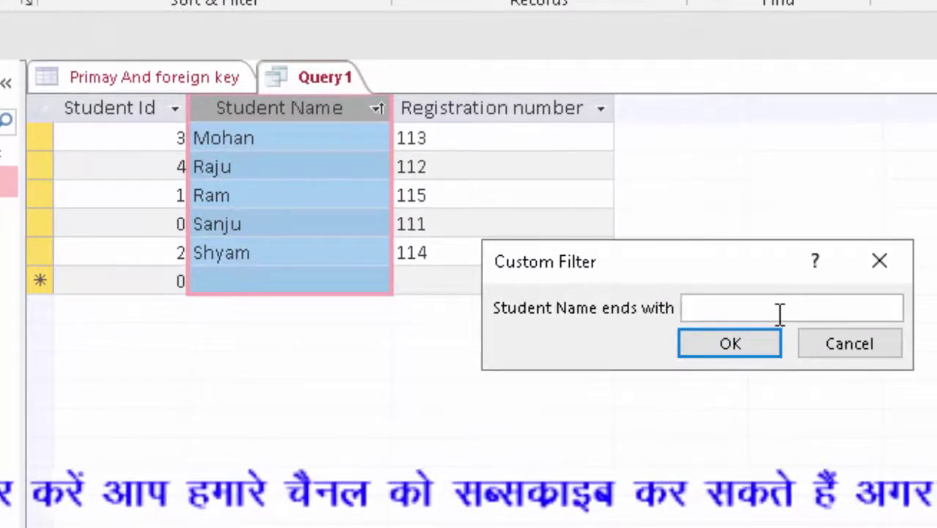
{"action": "type", "text": "N"}
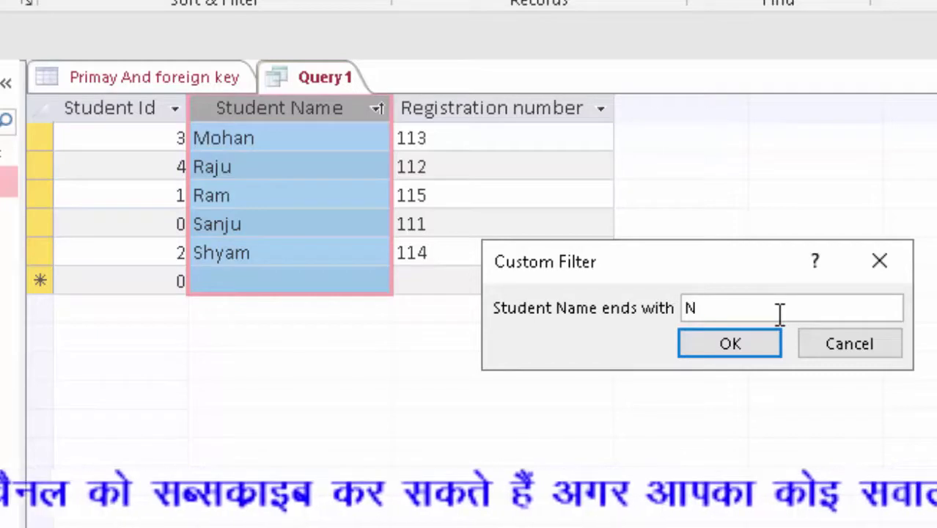
{"action": "key", "text": "Return"}
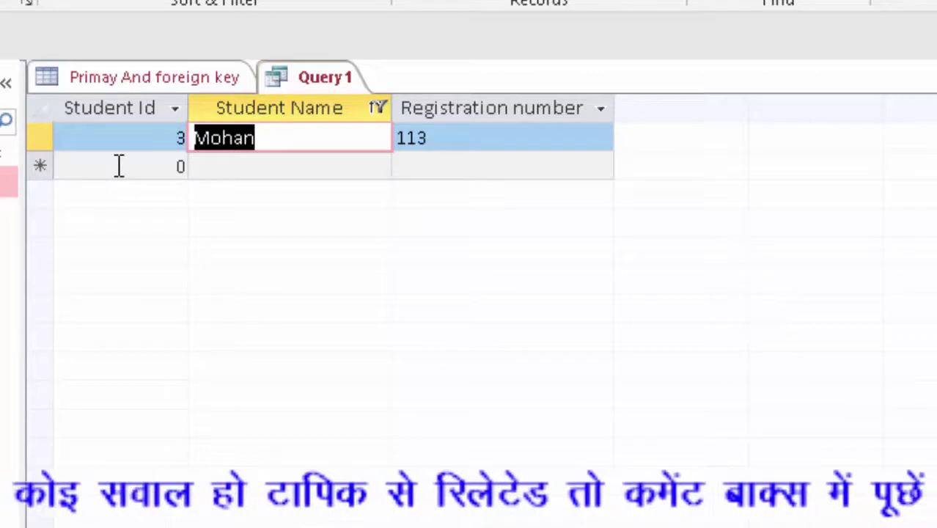
{"action": "key", "text": "alt+h"}
{"action": "key", "text": "g"}
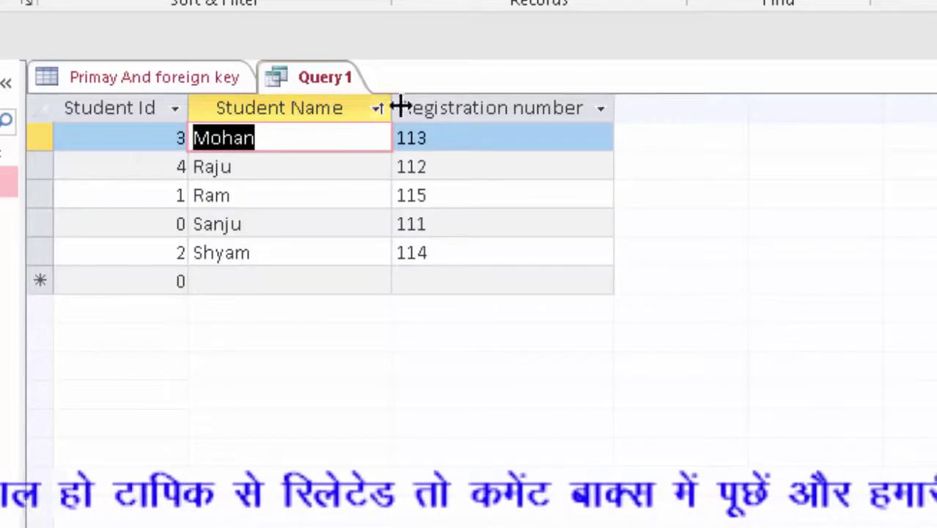
Apply a Does Not End With 'm' filter on Student Name, leaving Mohan, Raju and Sanju
{"action": "left_click", "coordinate": [382, 109]}
{"action": "left_click", "coordinate": [647, 401]}
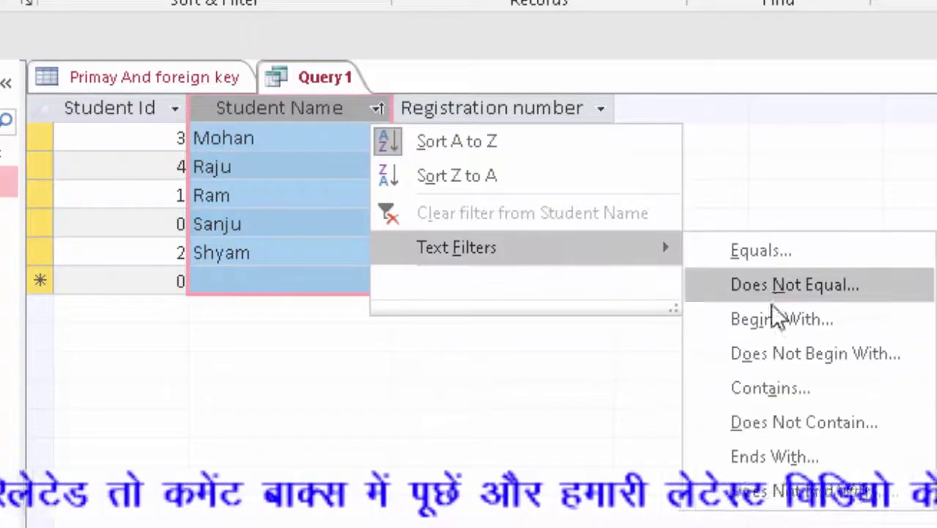
{"action": "left_click", "coordinate": [851, 493]}
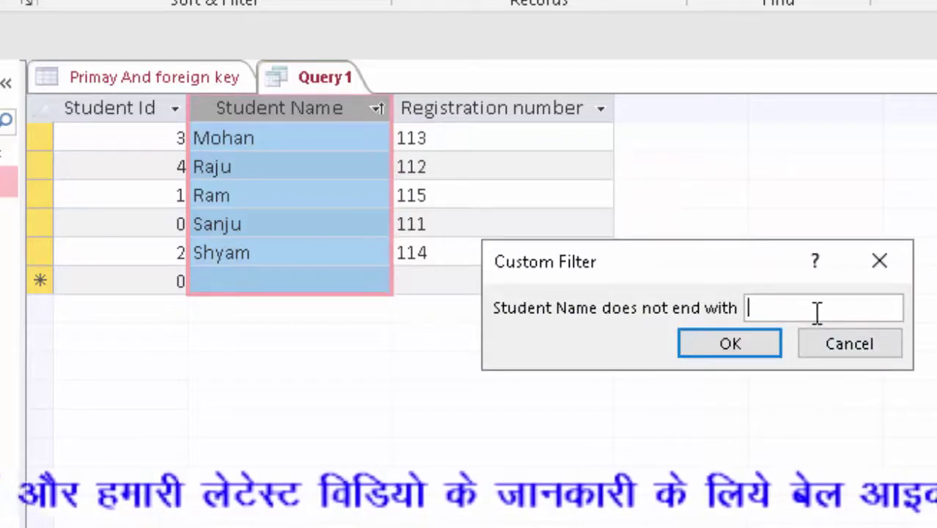
{"action": "type", "text": "n"}
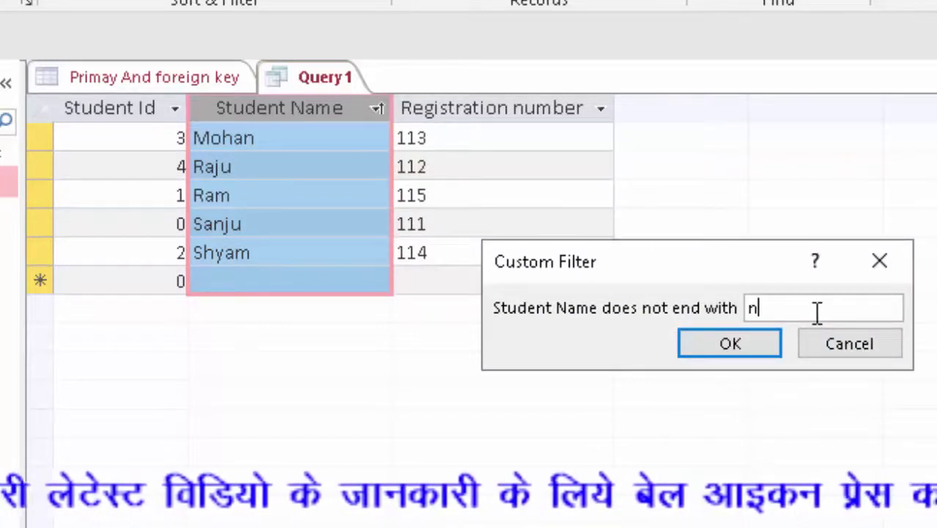
{"action": "key", "text": "BackSpace"}
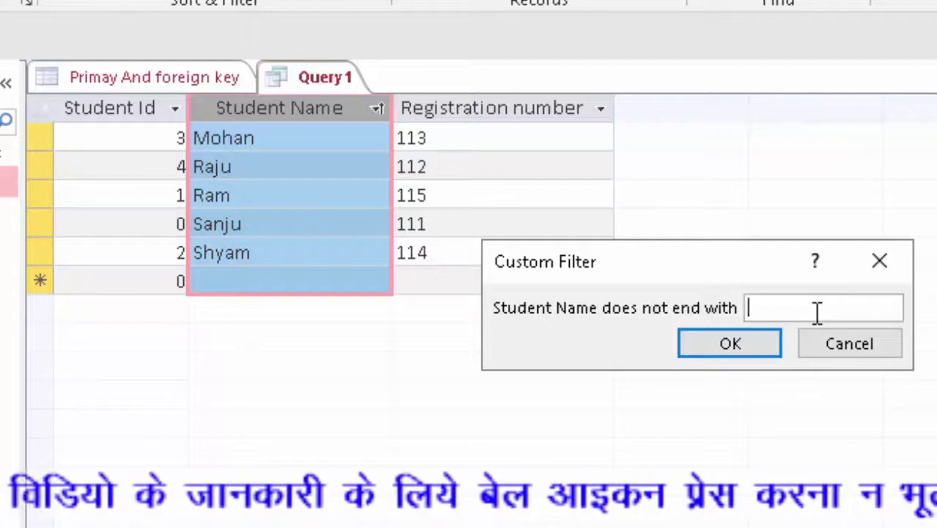
{"action": "type", "text": "m"}
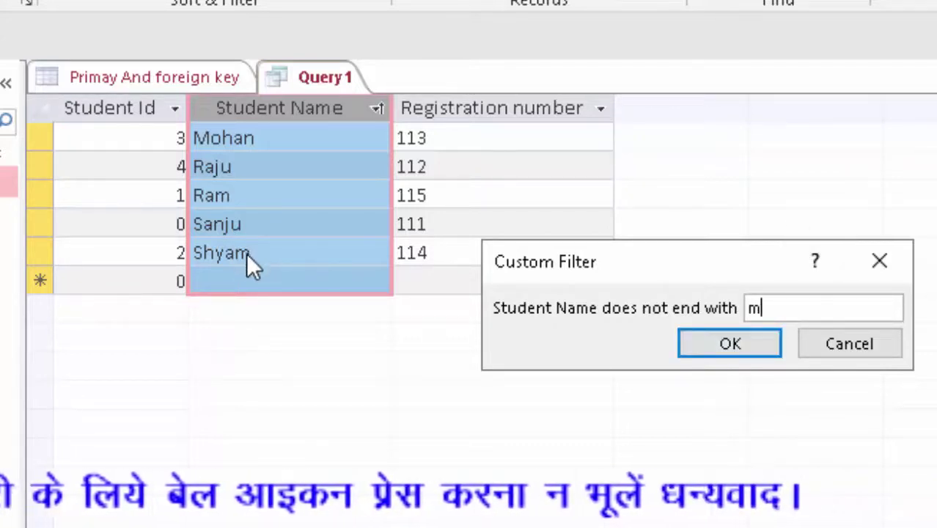
{"action": "left_click", "coordinate": [707, 343]}
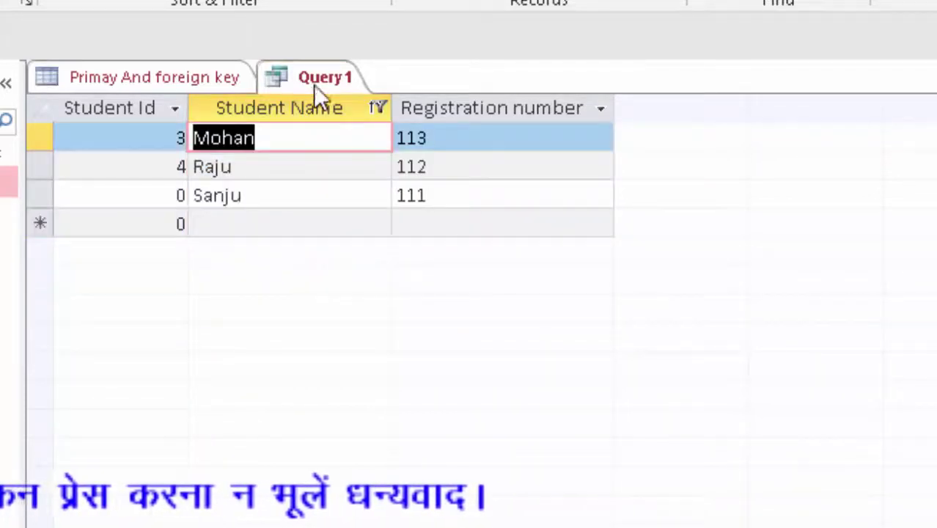